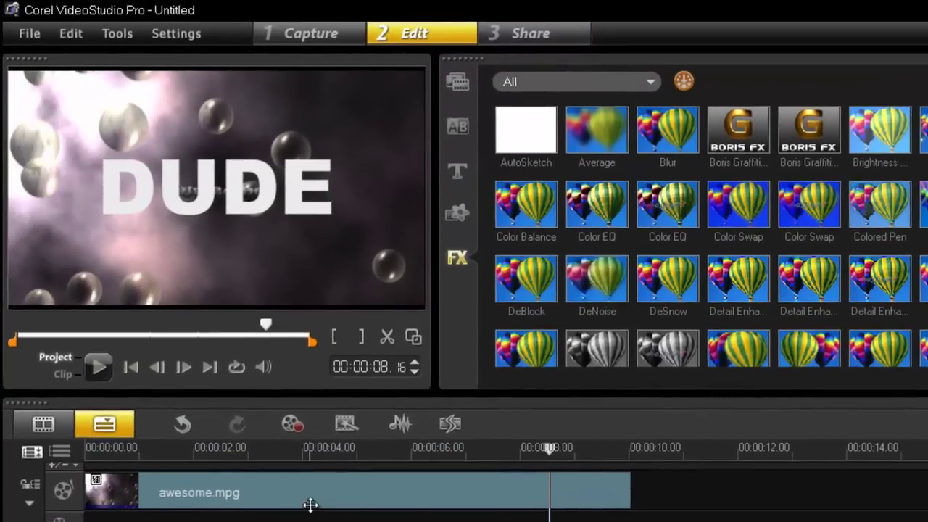
- Delete the awesome.mpg clip from the timeline and restore it with Ctrl+Z
click(309, 493)
key(Delete)
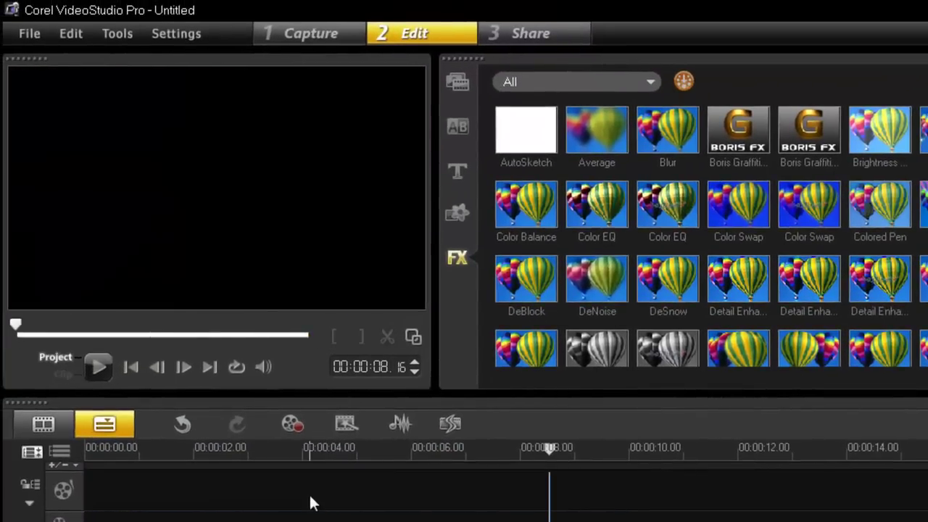
click(458, 93)
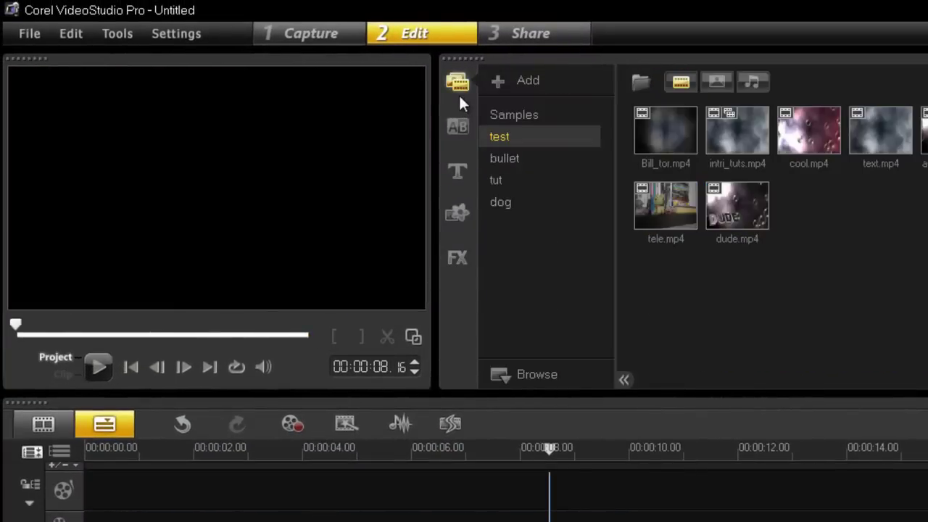
key(ctrl+z)
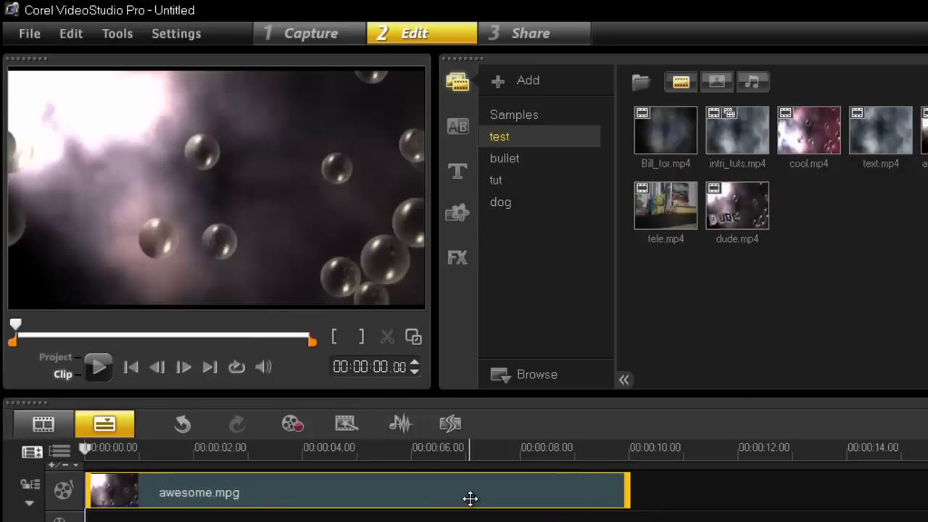
- Apply the Boris Graffiti filter to awesome.mpg and open its options
click(463, 258)
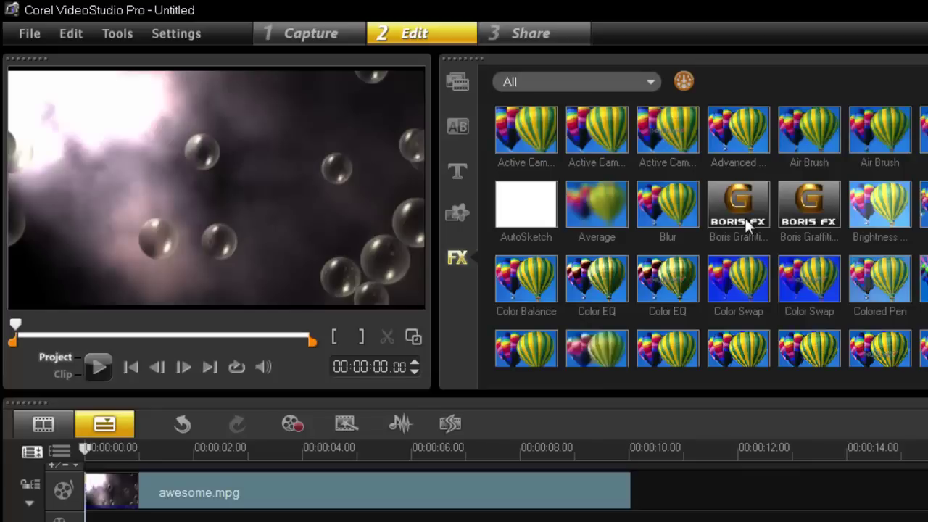
drag(785, 227, 533, 480)
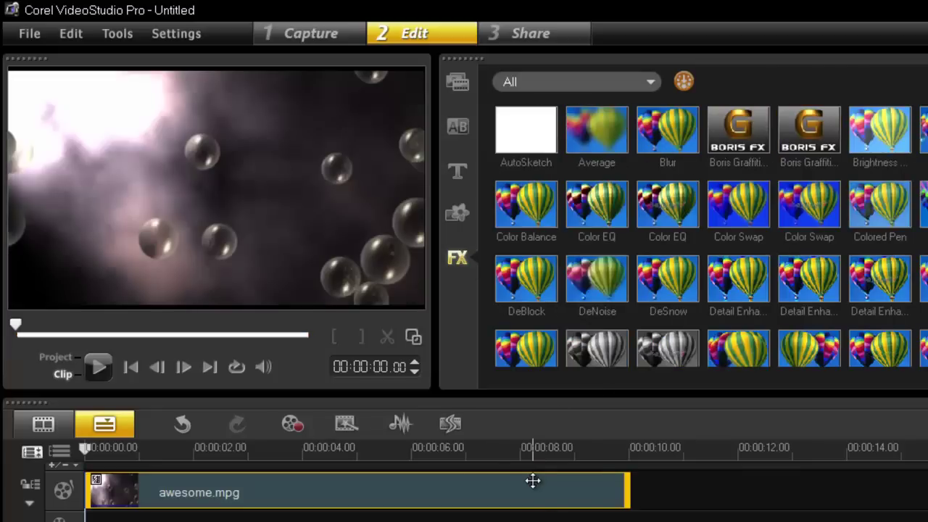
click(598, 305)
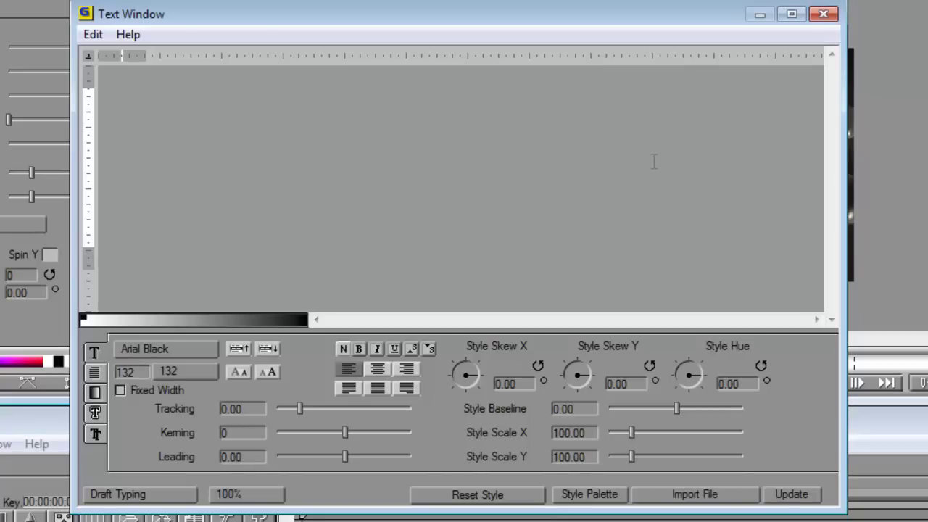
- Enter DUDE as the Arial Black title text and close the Text Window
text(DUDE)
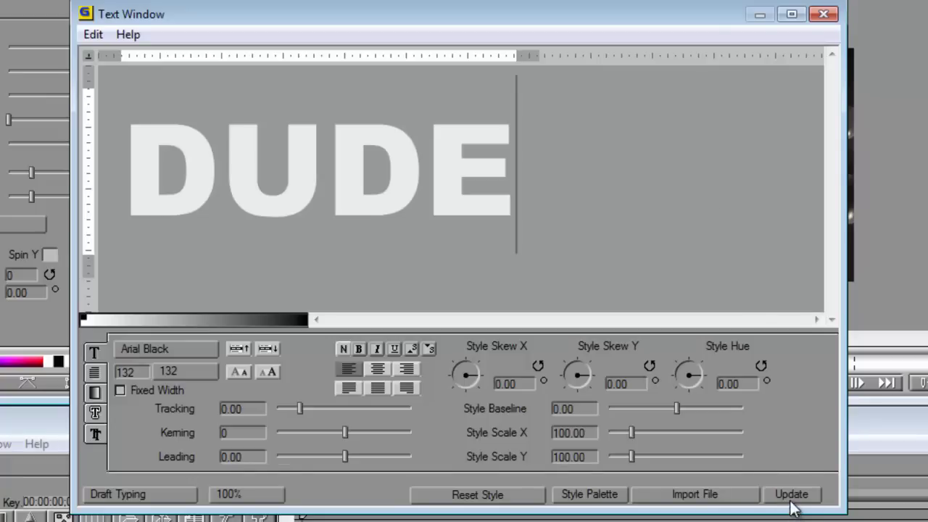
click(823, 13)
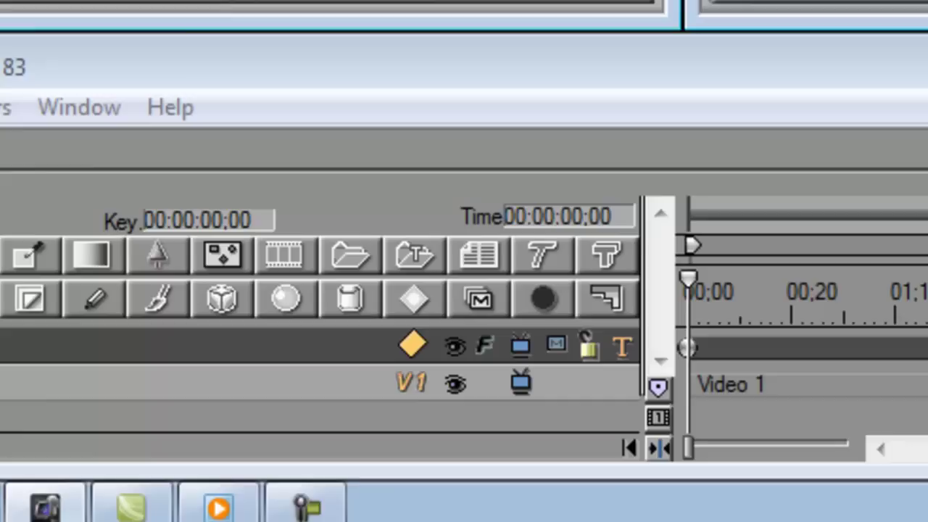
- Make DUDE a 3D Extrusion, move it up-right, and set Spin Y 30, Tumble X -18
click(411, 346)
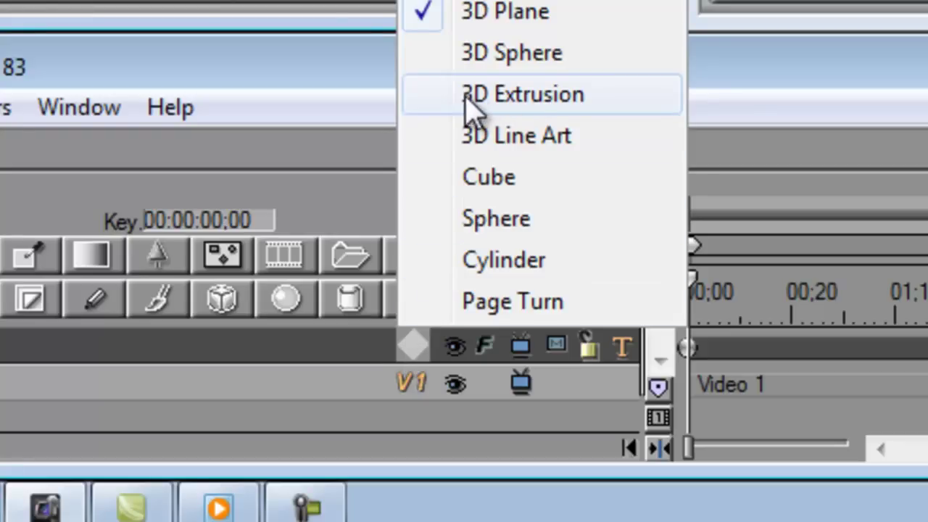
click(416, 116)
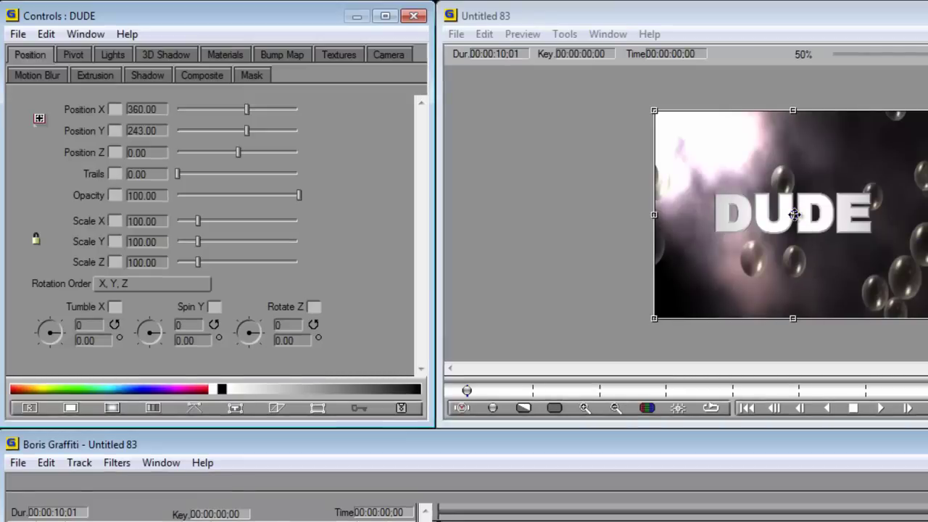
drag(794, 214, 825, 165)
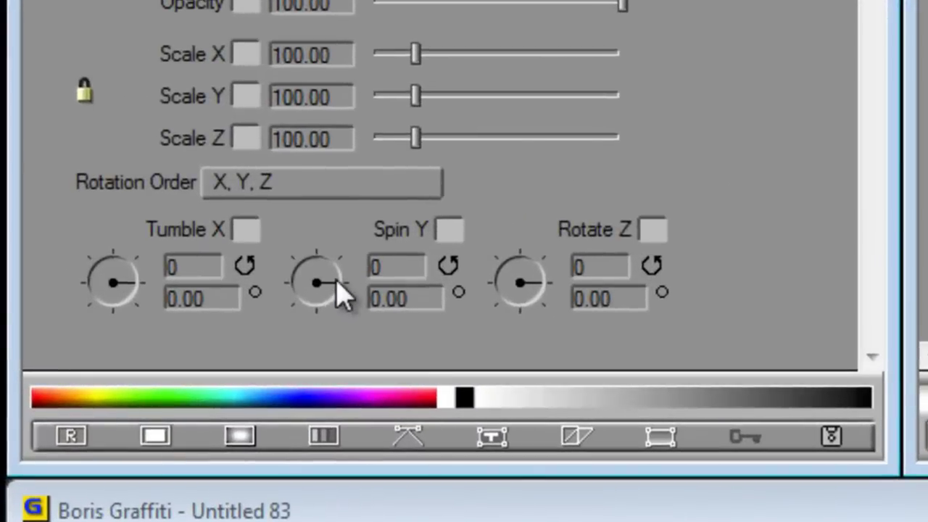
drag(161, 336, 157, 333)
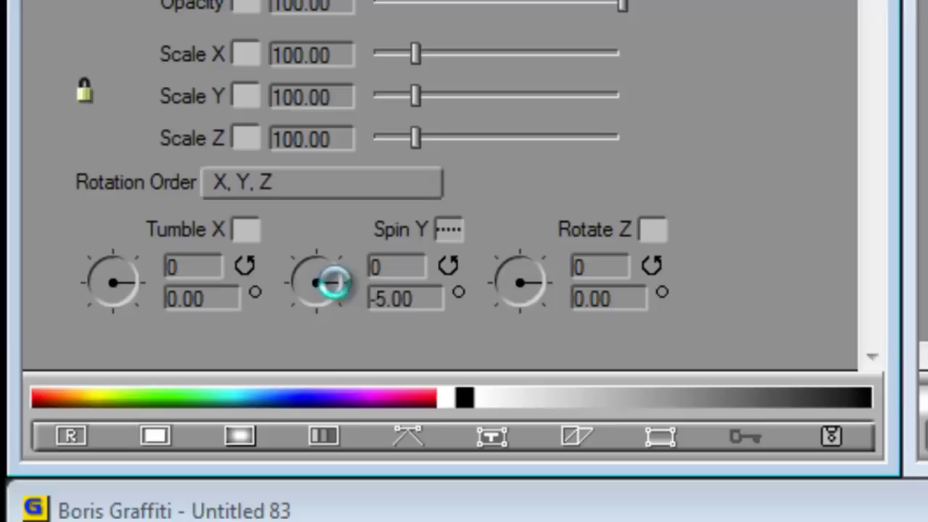
drag(333, 283, 342, 307)
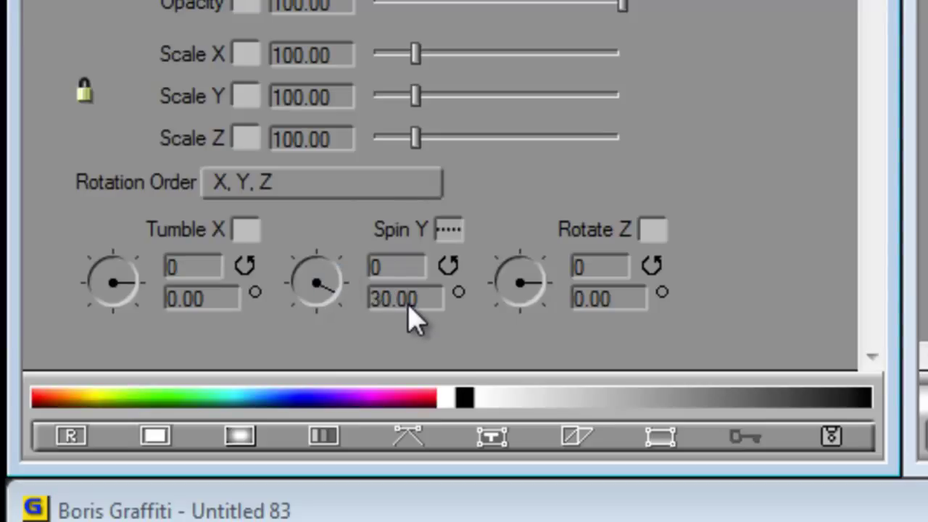
drag(138, 294, 139, 292)
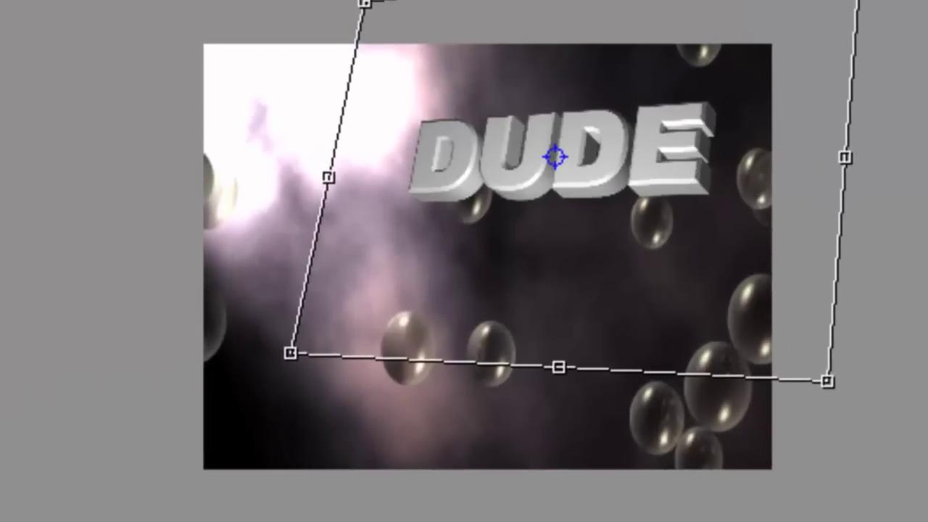
drag(555, 157, 565, 166)
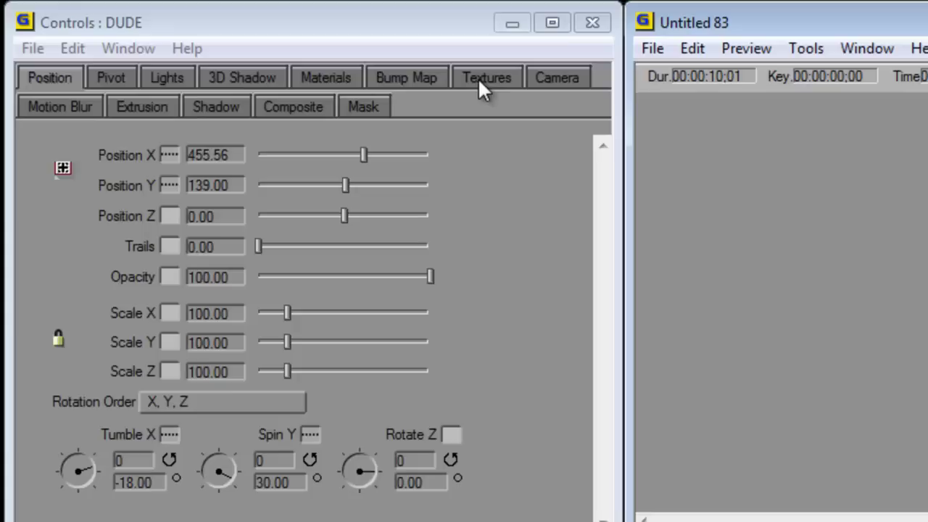
- On the Textures tab, leave only FR checked so the texture covers DUDE's front face
click(477, 78)
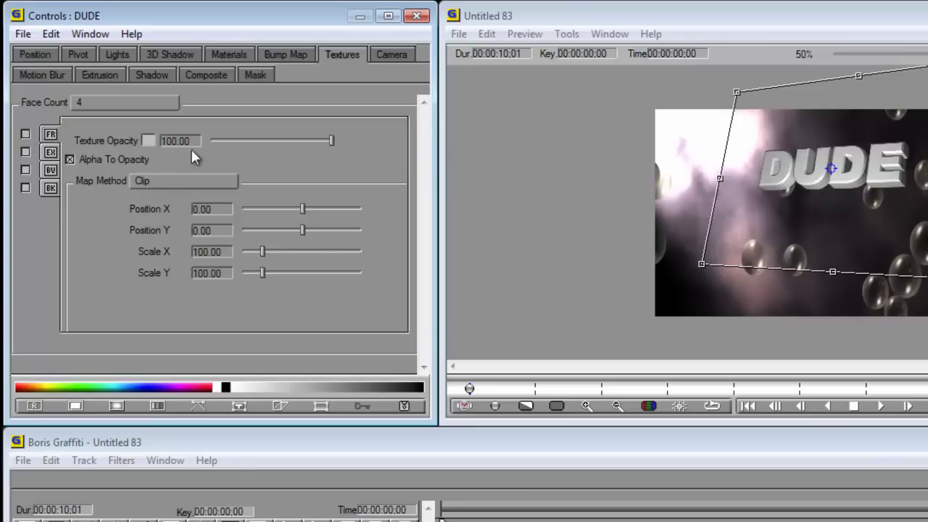
click(25, 134)
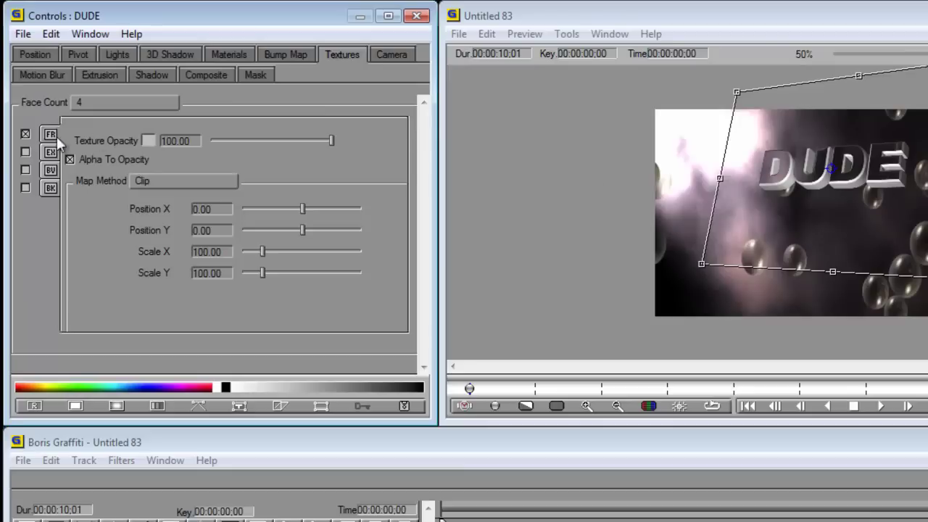
click(26, 152)
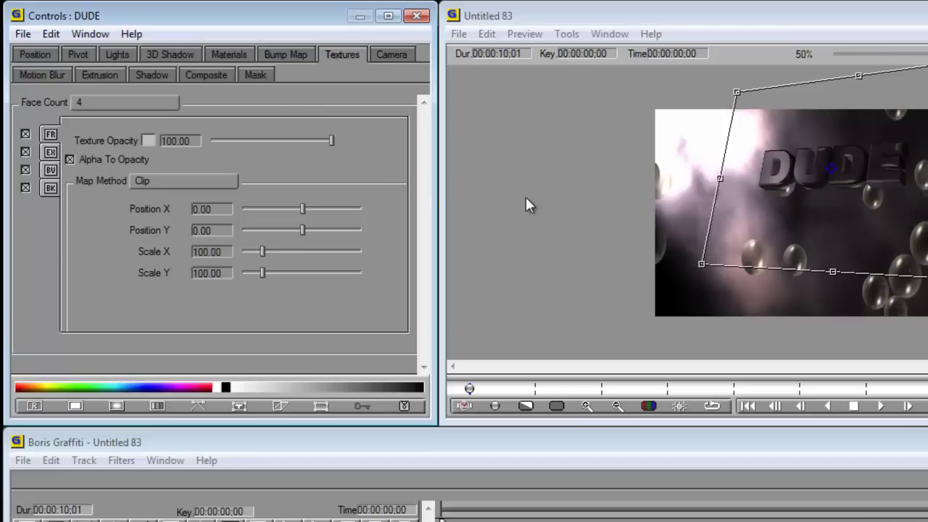
click(26, 170)
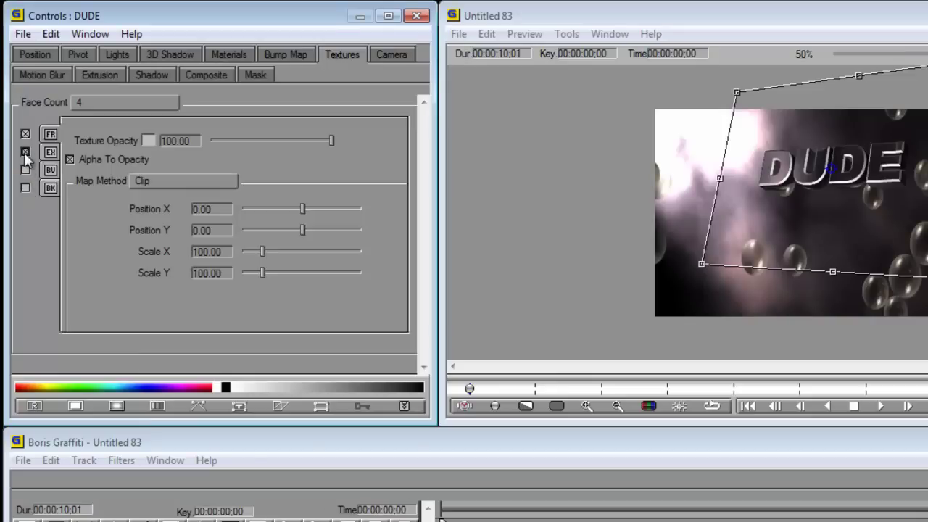
click(24, 152)
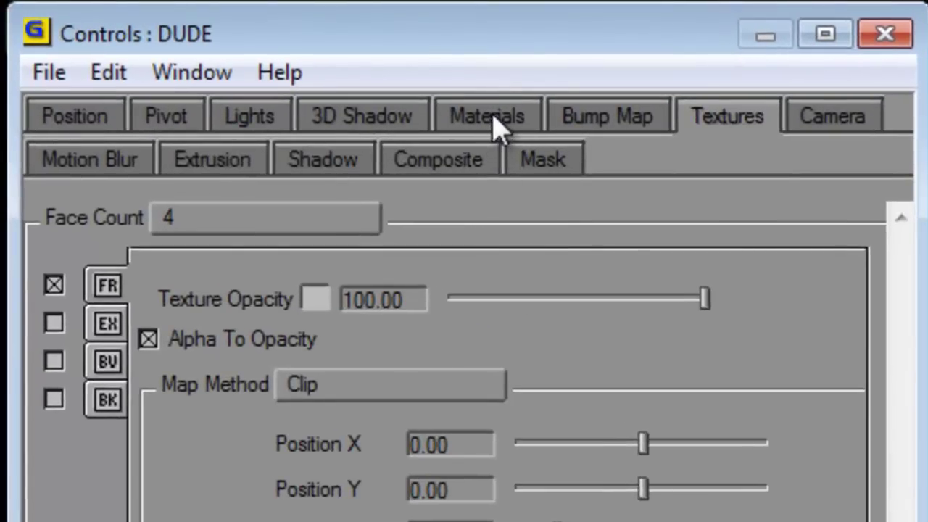
- Set DUDE's material to Aluminum with Diffuse Intensity 74.65, then nudge the title up-left
click(492, 120)
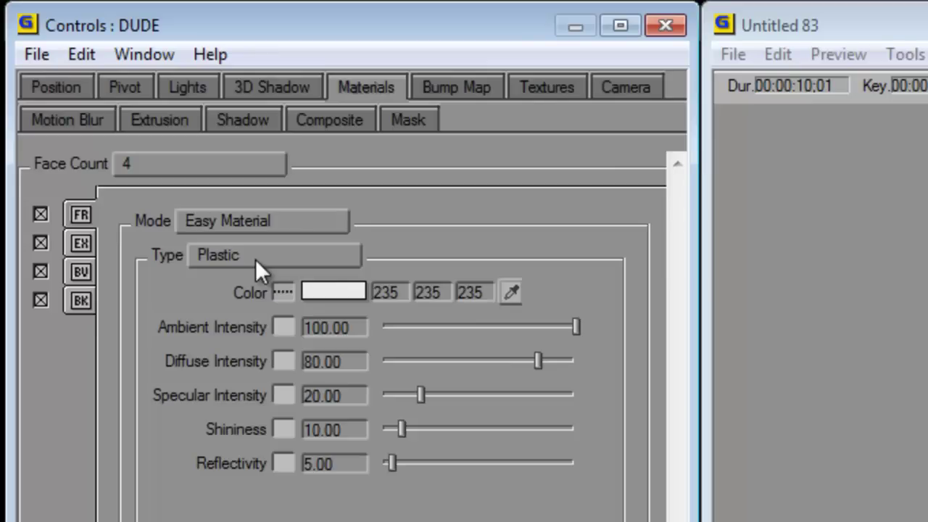
scroll(255, 259, up, 1)
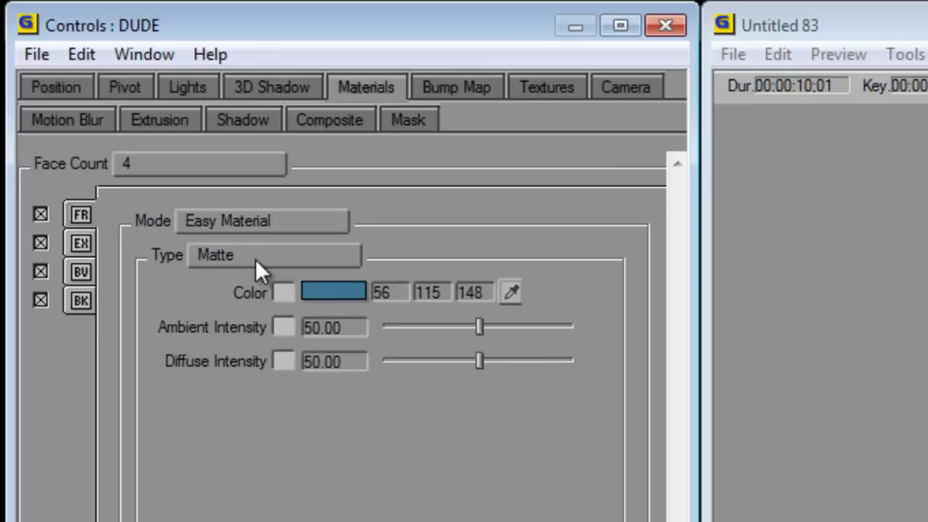
click(255, 259)
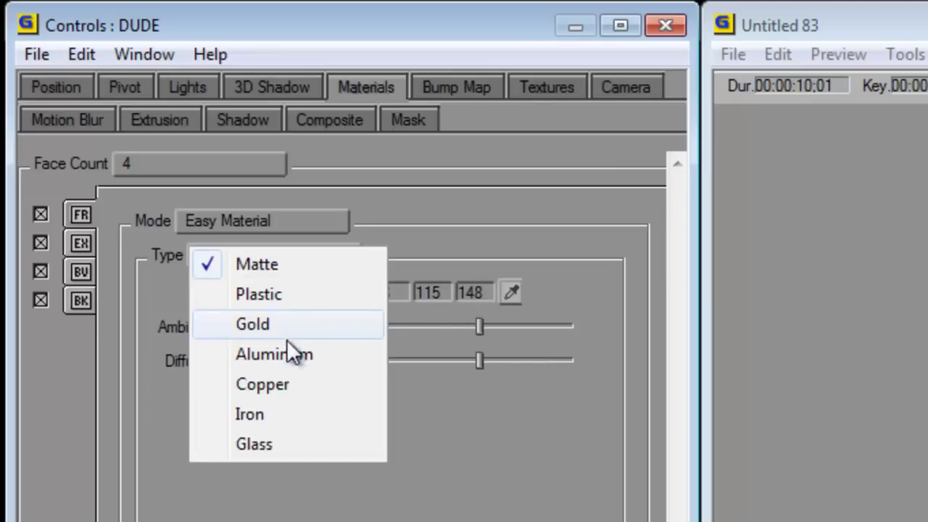
click(208, 359)
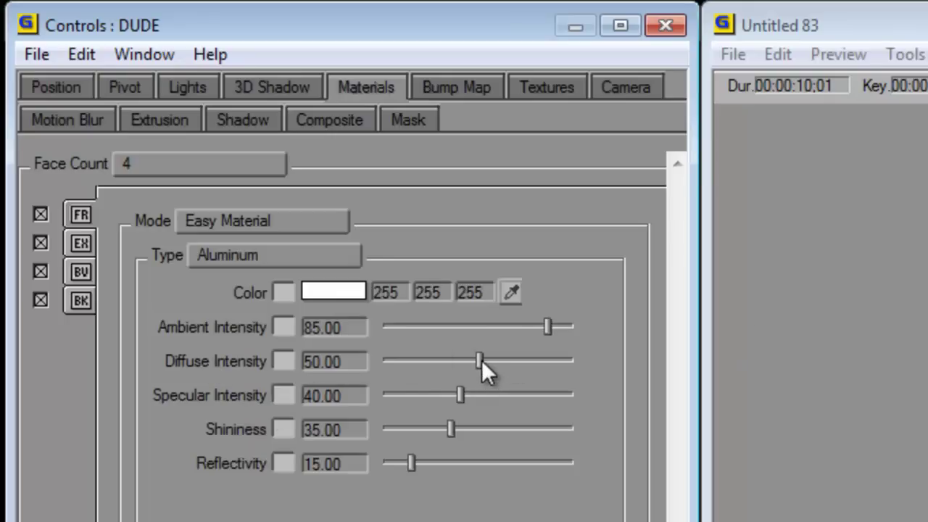
drag(480, 359, 527, 359)
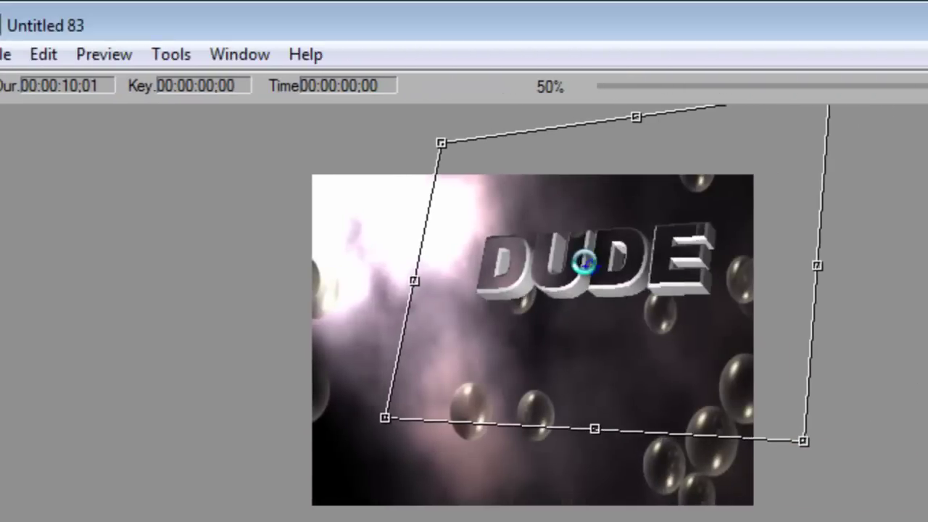
drag(584, 263, 582, 254)
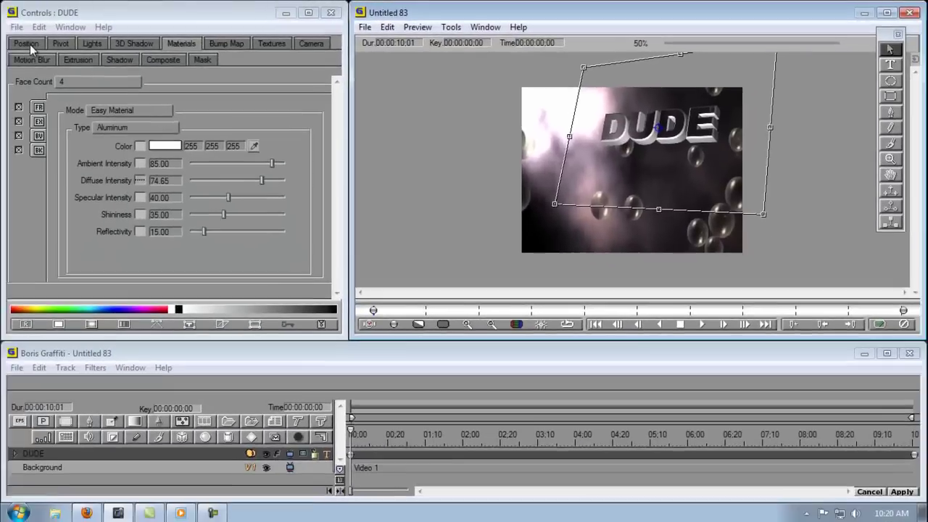
- Apply the DUDE title to awesome.mpg, then reopen Boris Graffiti 5.3 via Customize Filter
click(30, 45)
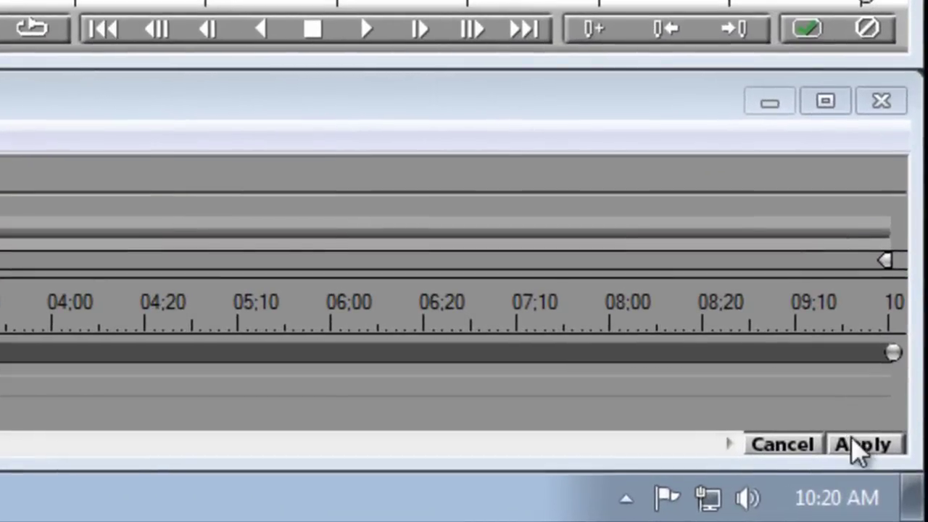
click(899, 493)
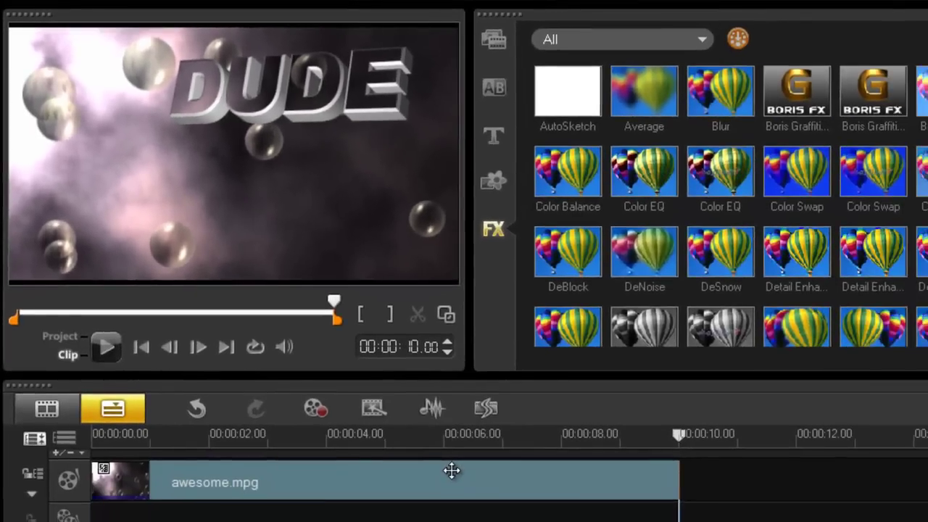
double_click(451, 468)
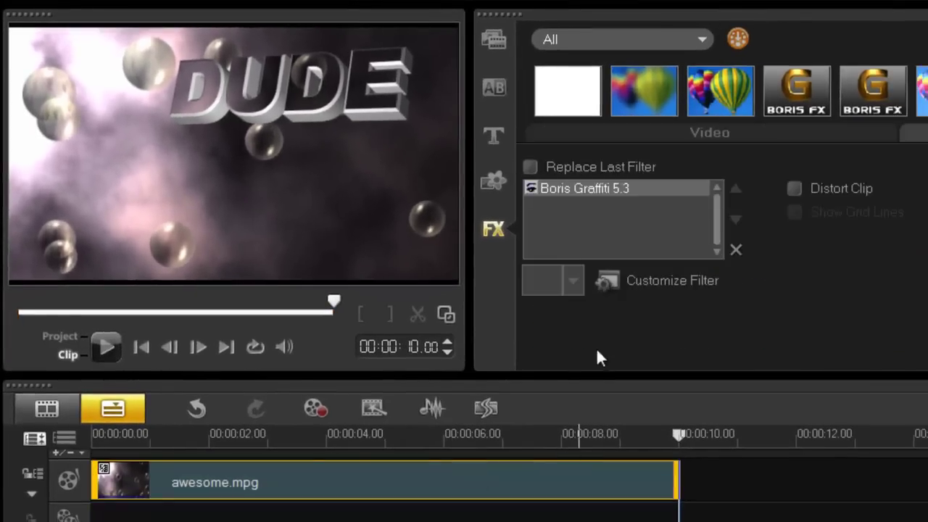
click(666, 281)
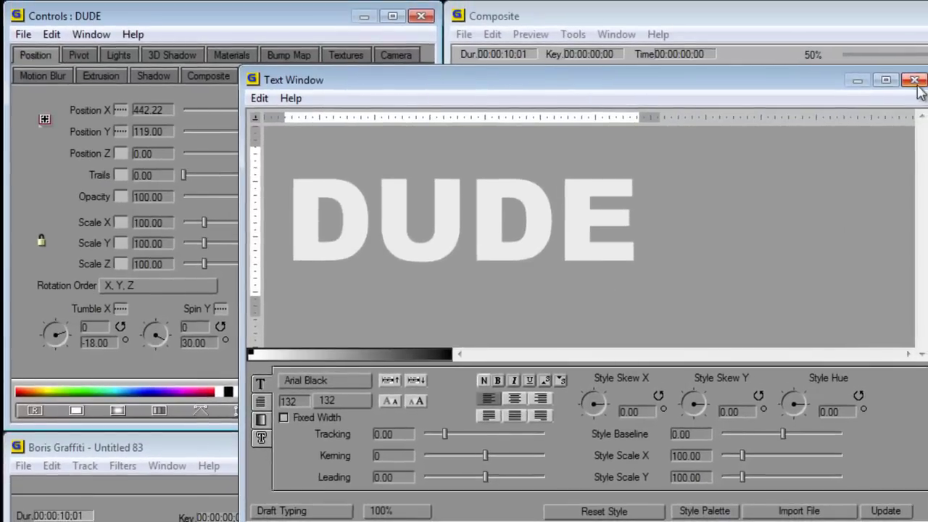
click(914, 79)
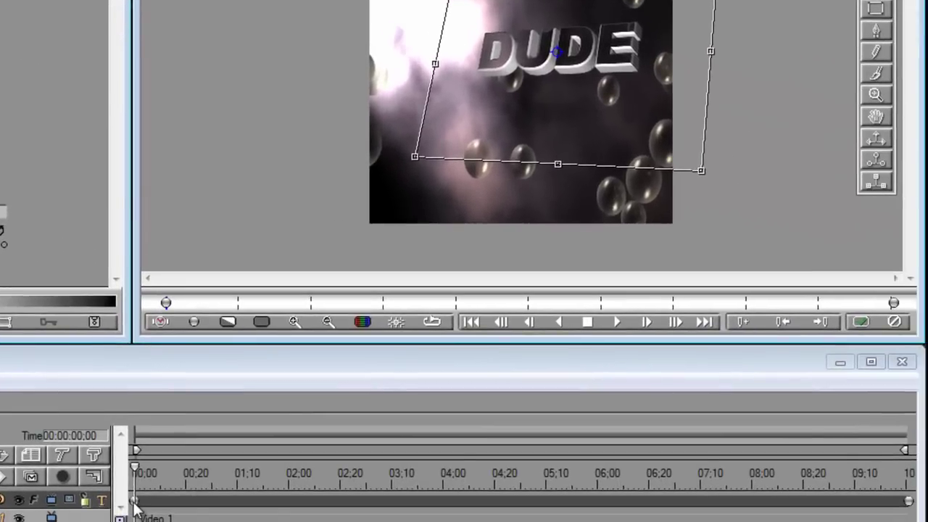
- Keyframe DUDE's starting position at the upper right, with Accelerate on Position X and Y
click(134, 501)
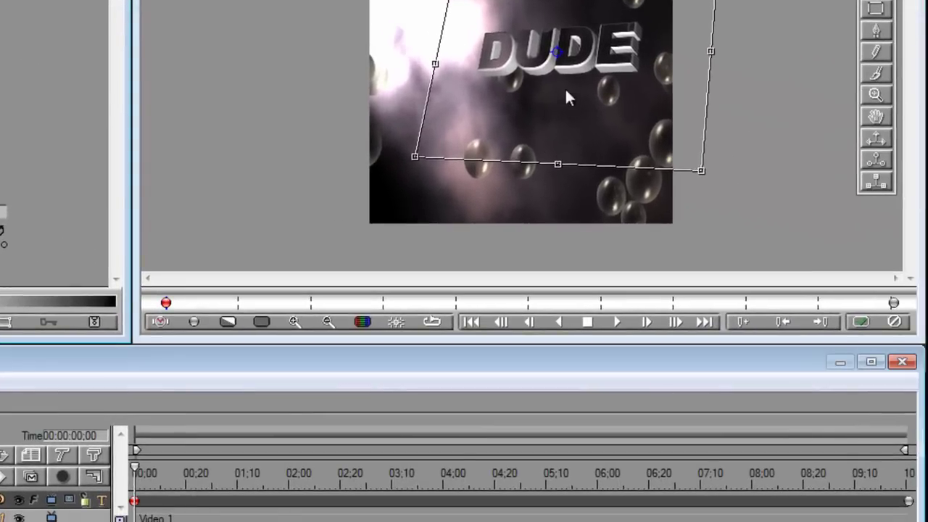
drag(558, 51, 573, 41)
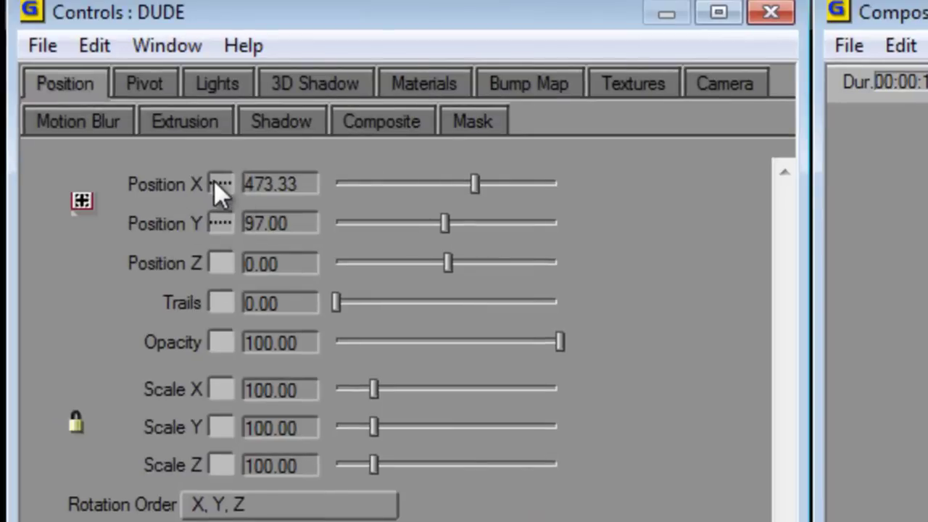
click(214, 180)
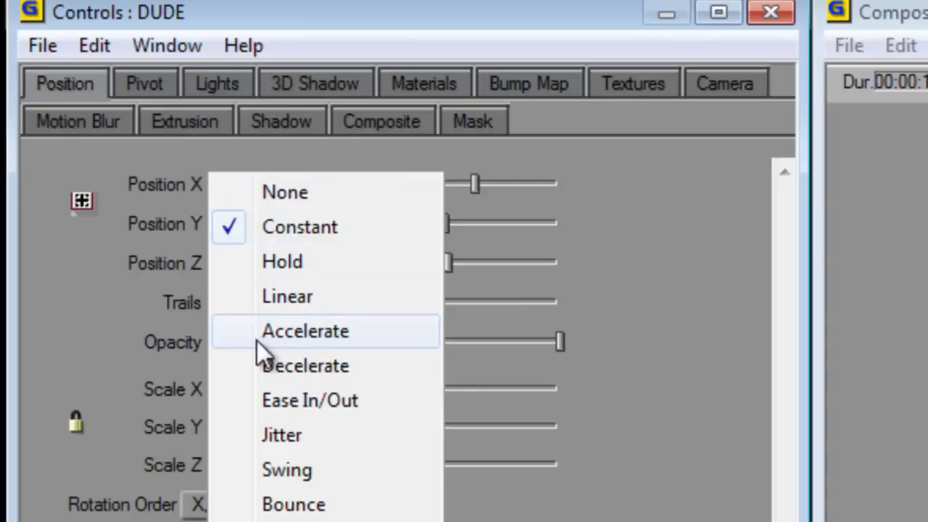
click(223, 334)
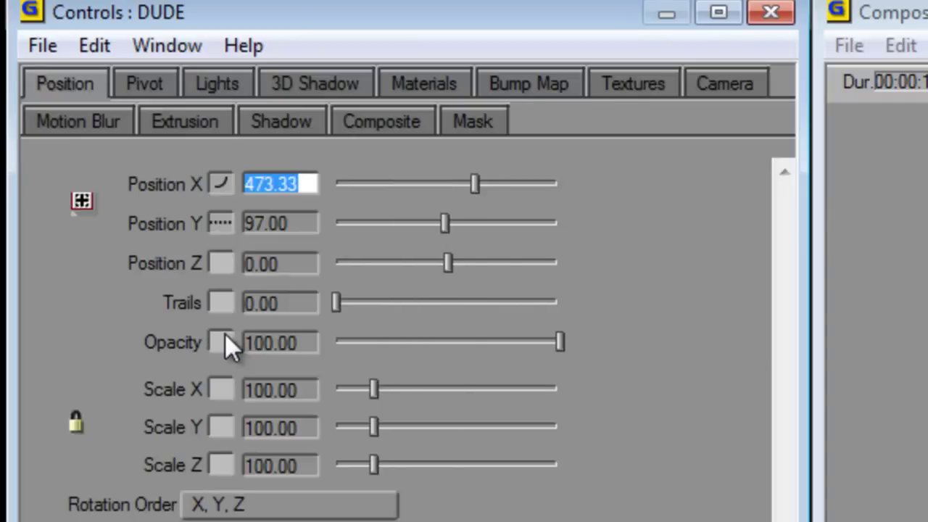
click(220, 223)
click(222, 371)
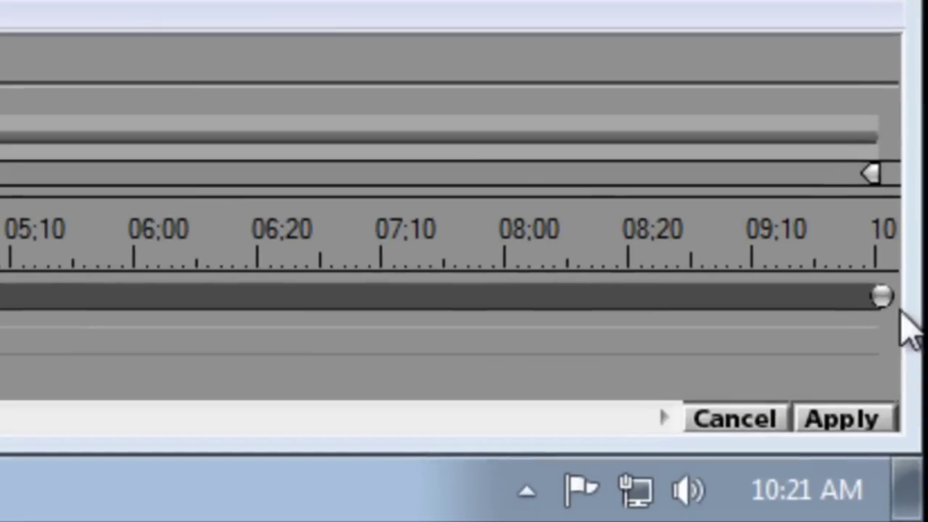
- At the 10:01 keyframe, move DUDE down-left and set Spin Y -25 with Accelerate
click(880, 294)
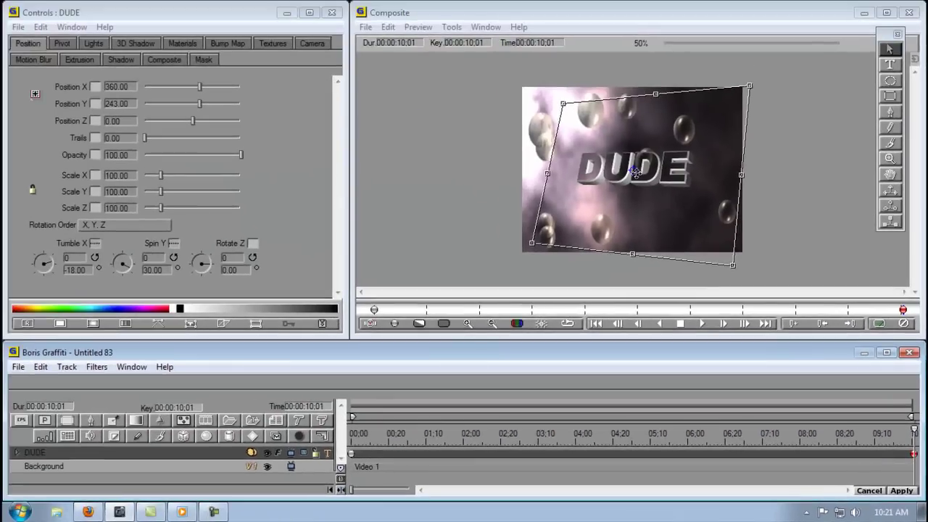
drag(495, 201, 453, 236)
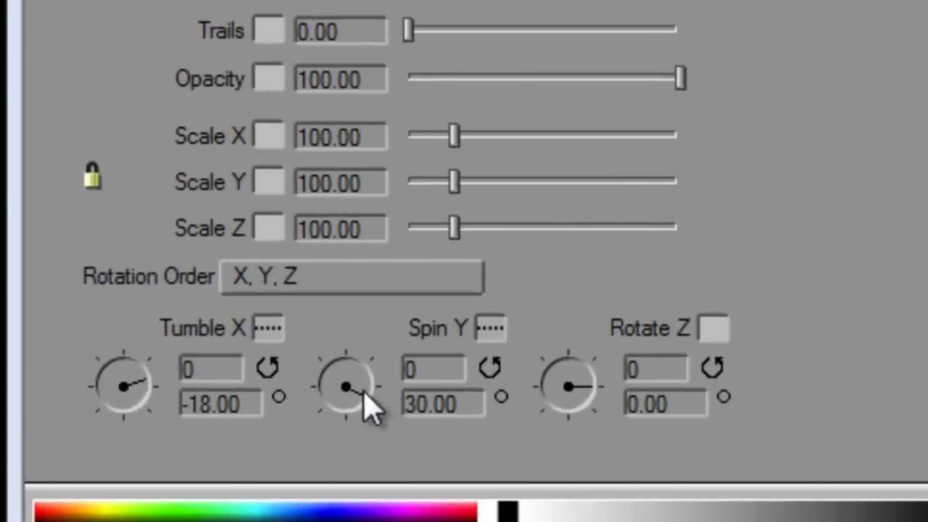
drag(365, 395, 381, 368)
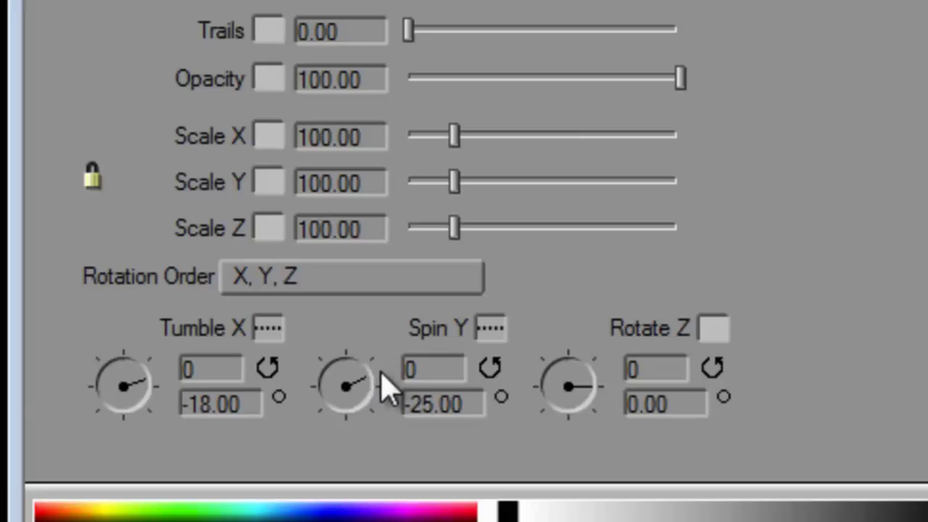
click(492, 330)
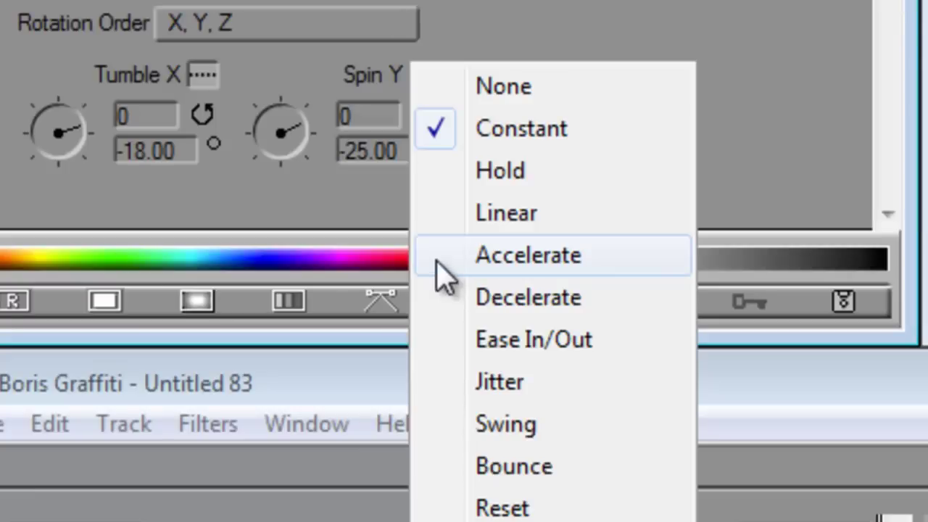
click(437, 263)
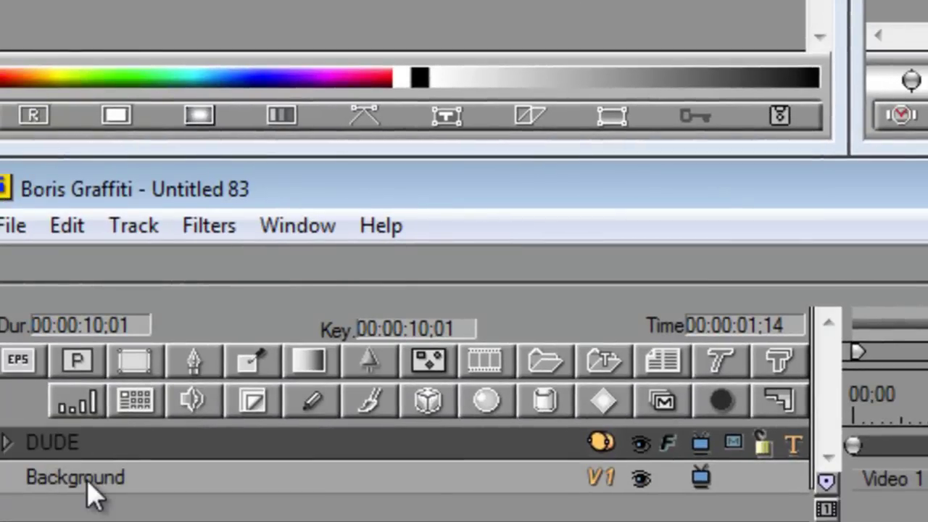
- Load 792-future-wallpaper as the still-image background, fitted to project size (720 x 486)
click(89, 486)
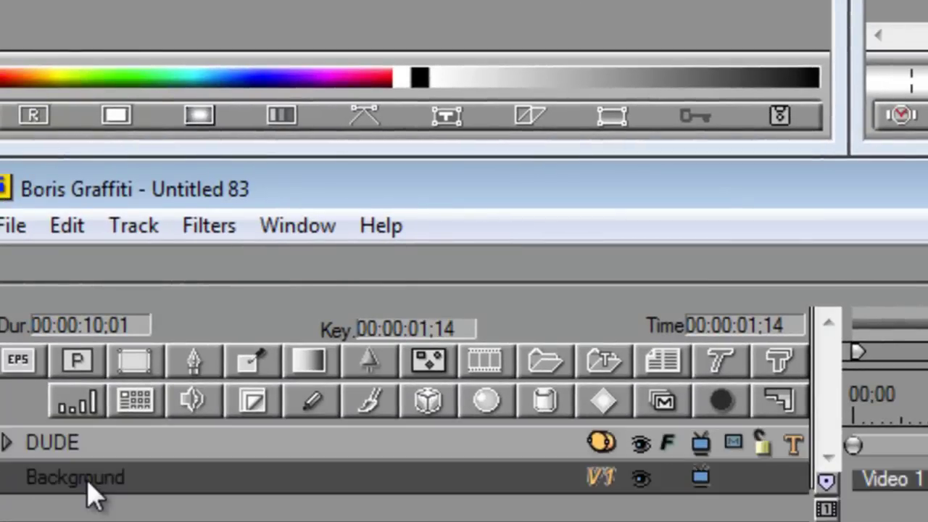
click(600, 479)
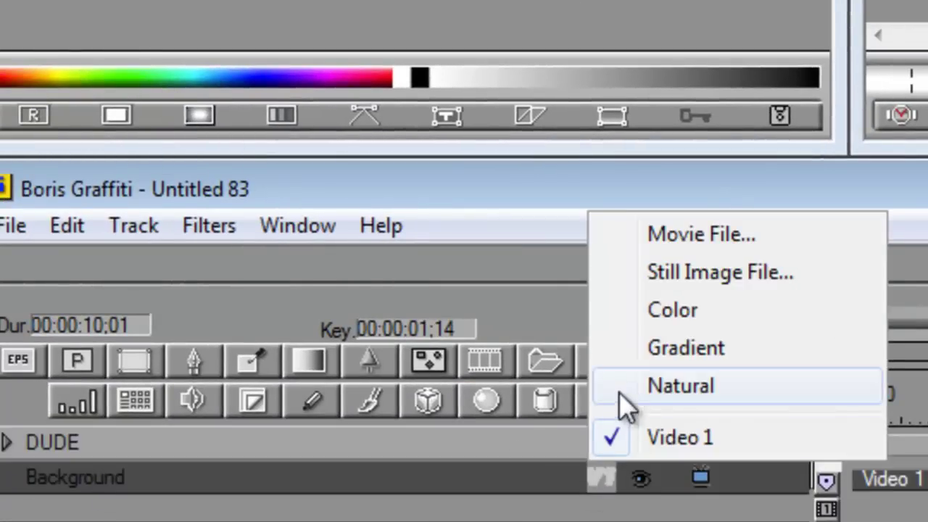
click(617, 273)
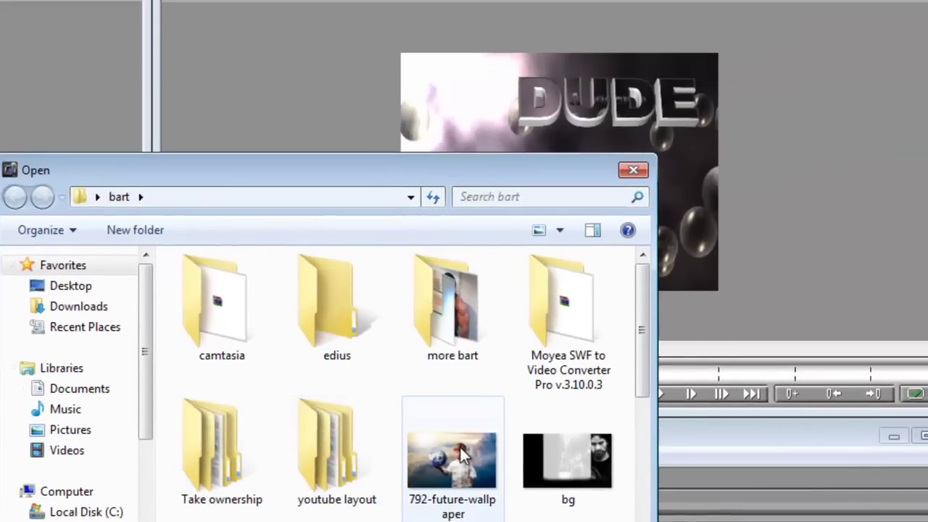
double_click(459, 445)
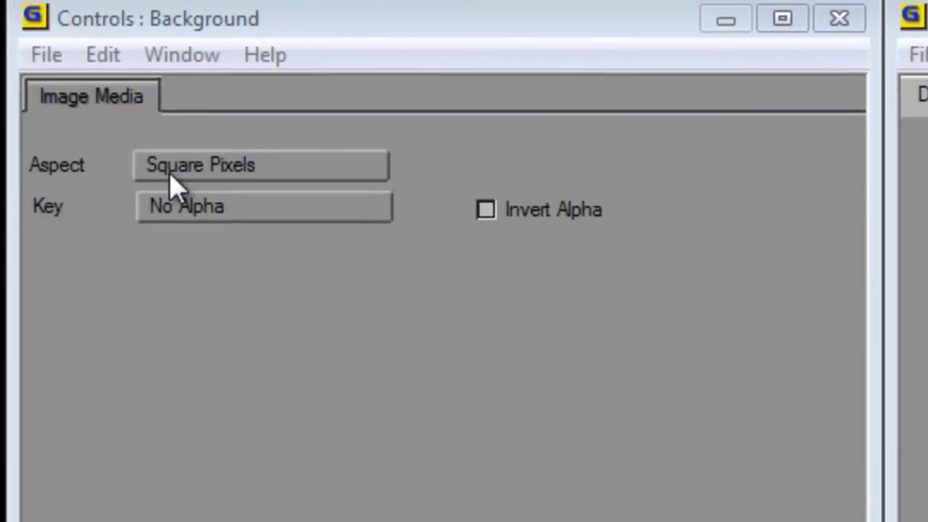
click(250, 178)
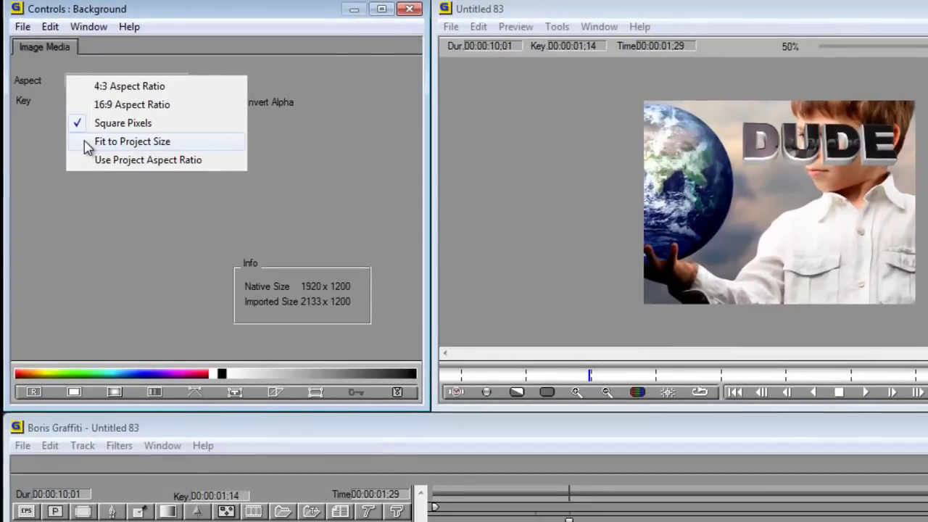
click(171, 290)
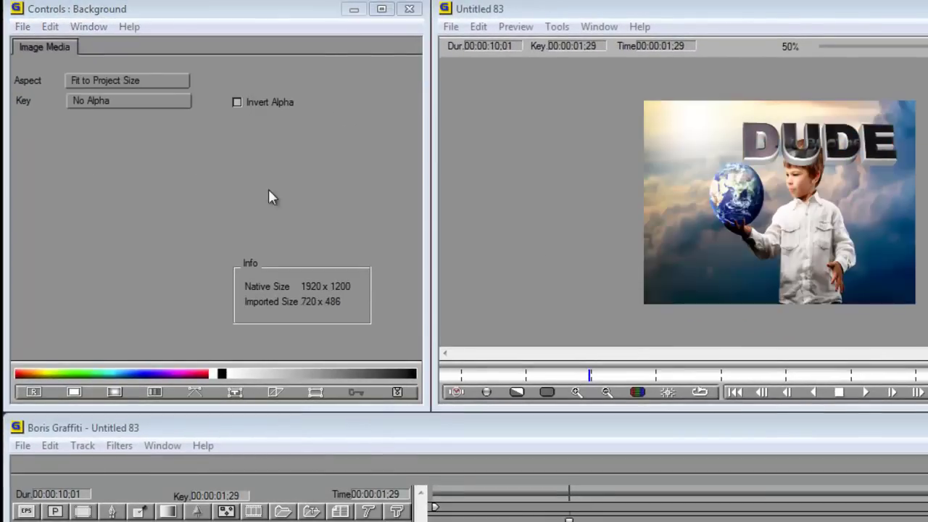